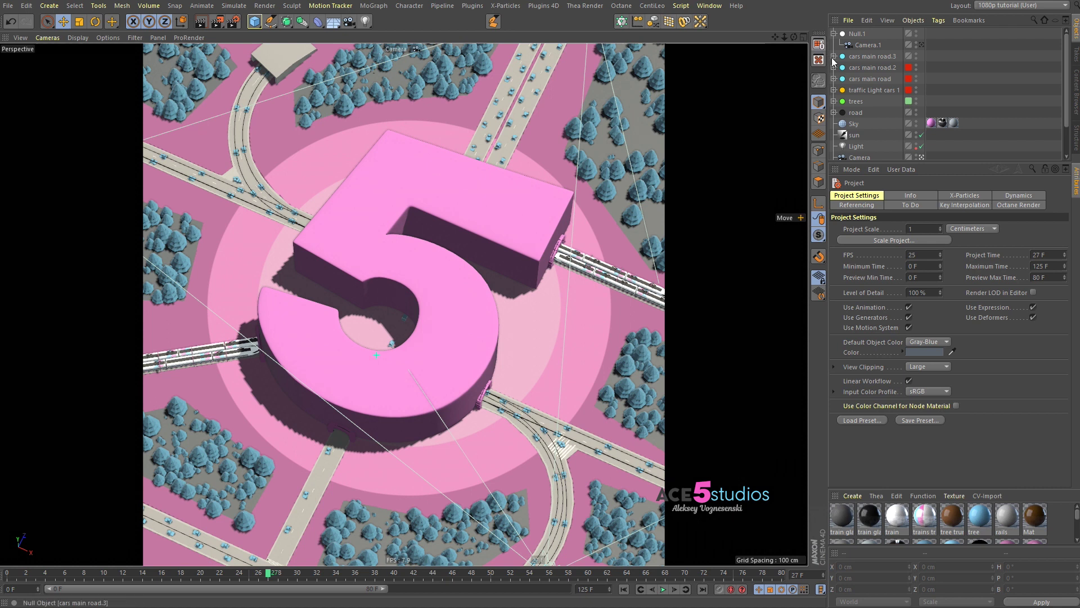
Step: Inspect the MoGraph effector list and select the 'traffic Light cars 1' null
left_click(374, 7)
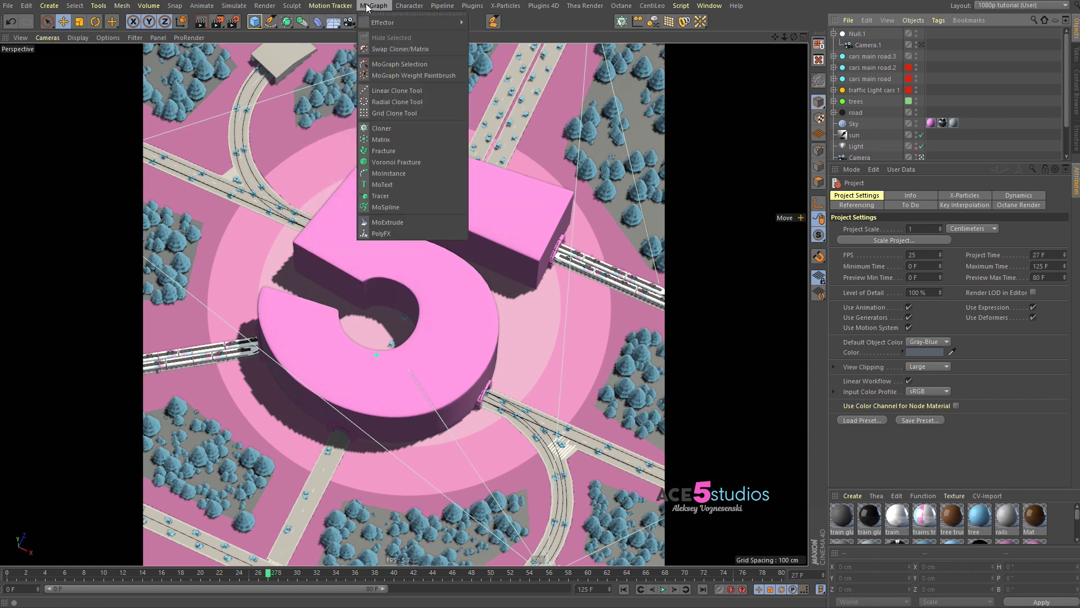
mouse_move(383, 22)
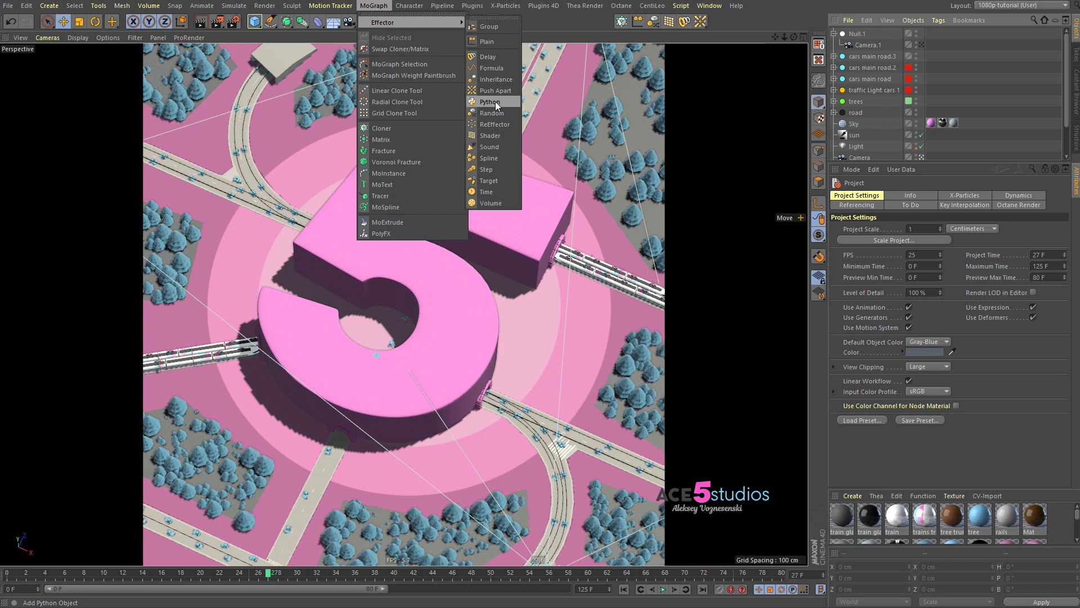
left_click(836, 91)
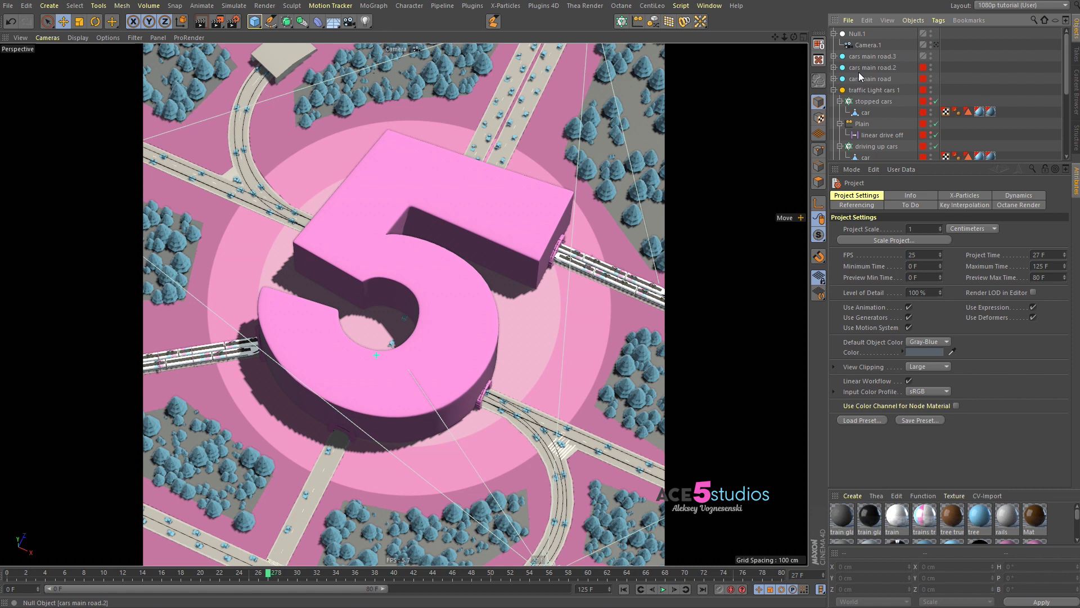
left_click(834, 90)
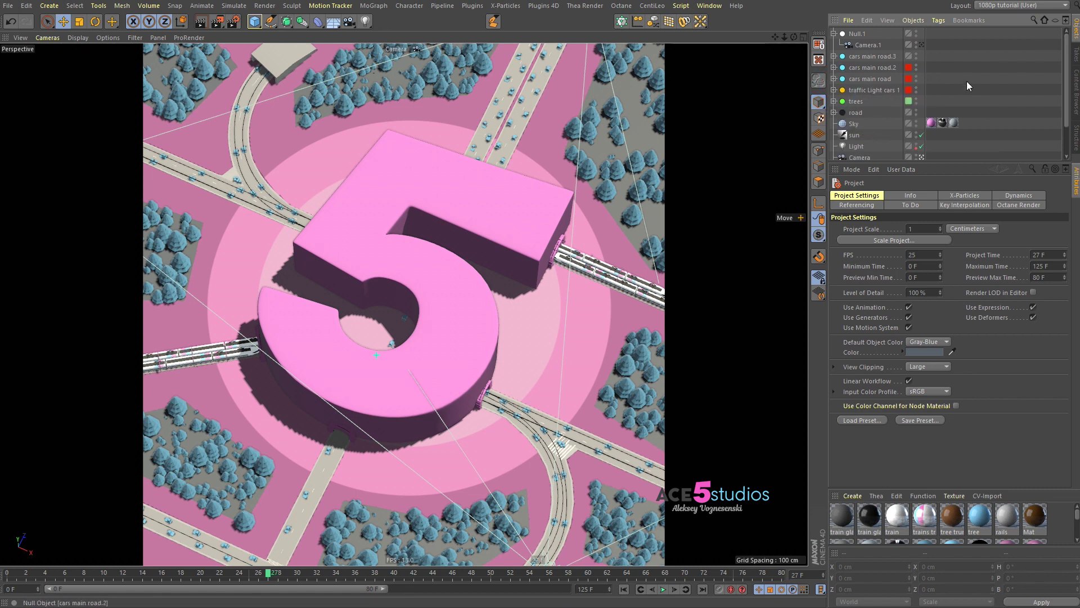
left_click(863, 90)
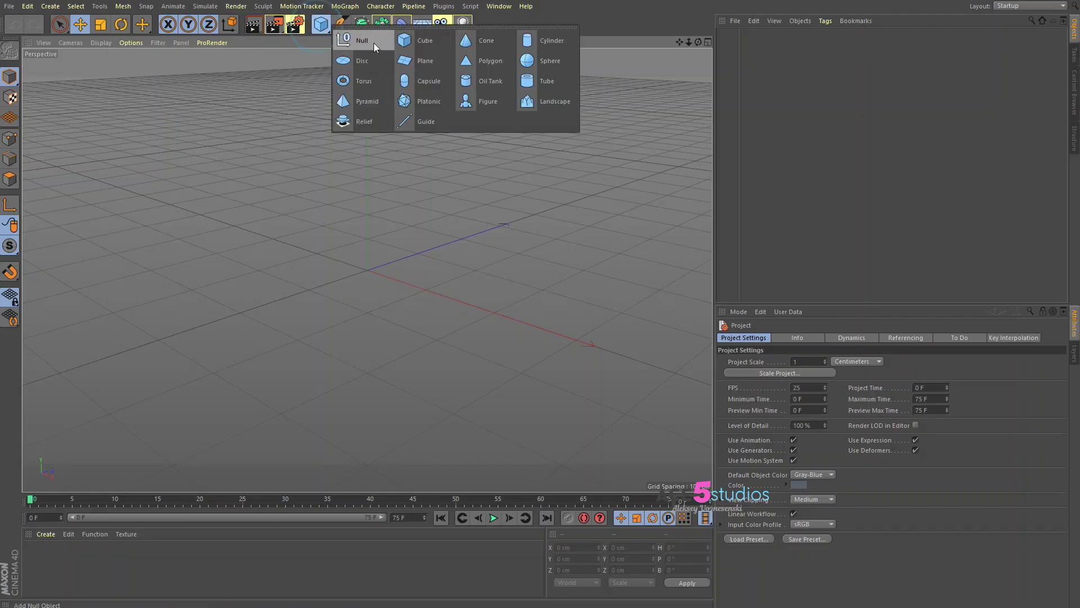
Step: Add a new Null and set Basic Use Color to On with Icon Color checked
left_click_drag(320, 23, 374, 43)
left_click(734, 34)
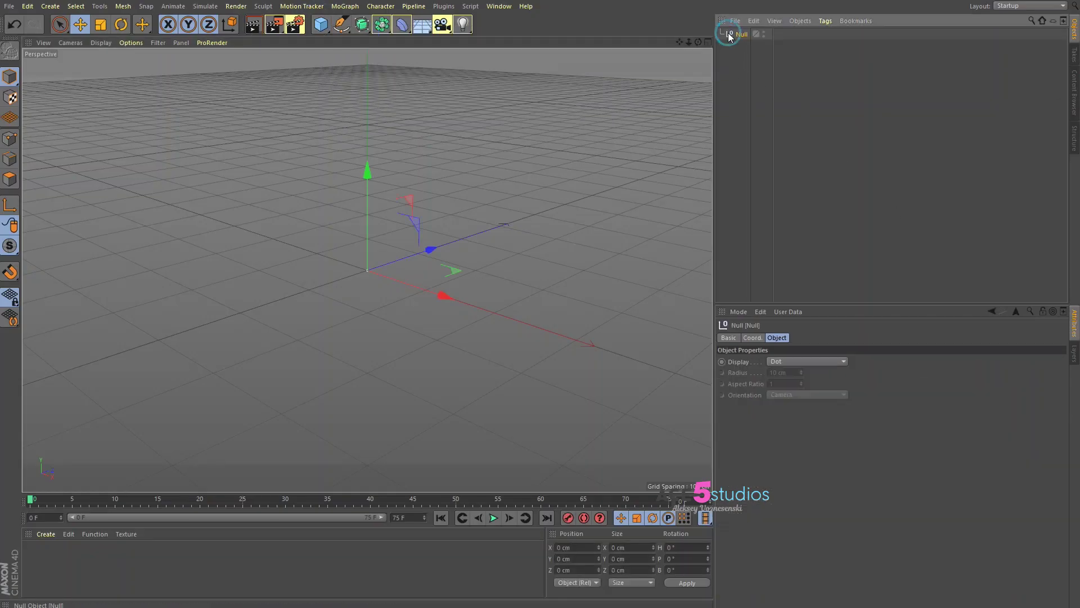
left_click(739, 335)
left_click(801, 408)
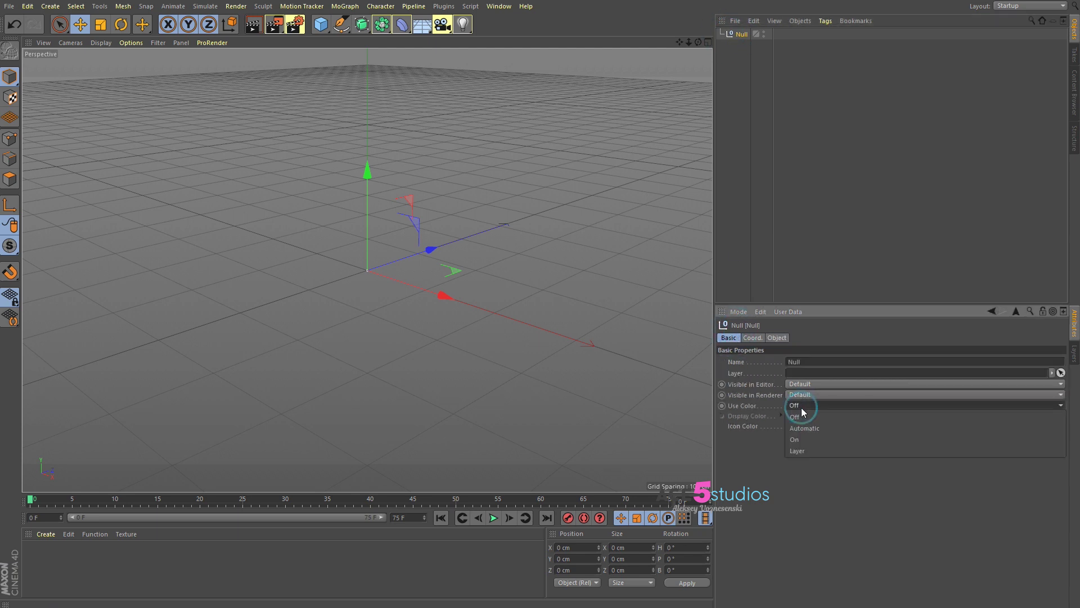
left_click(799, 437)
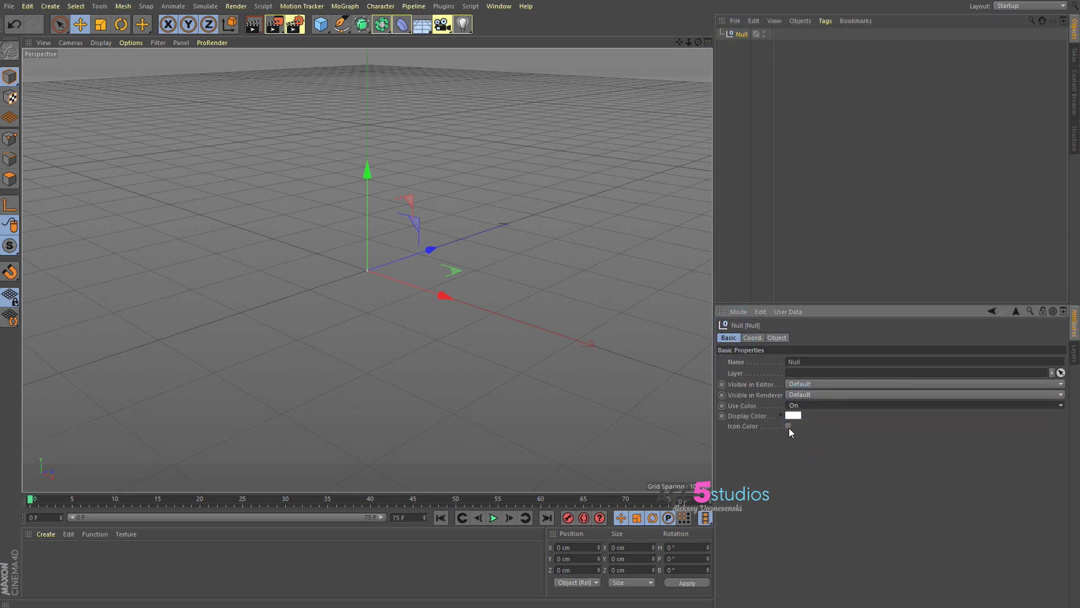
left_click(788, 426)
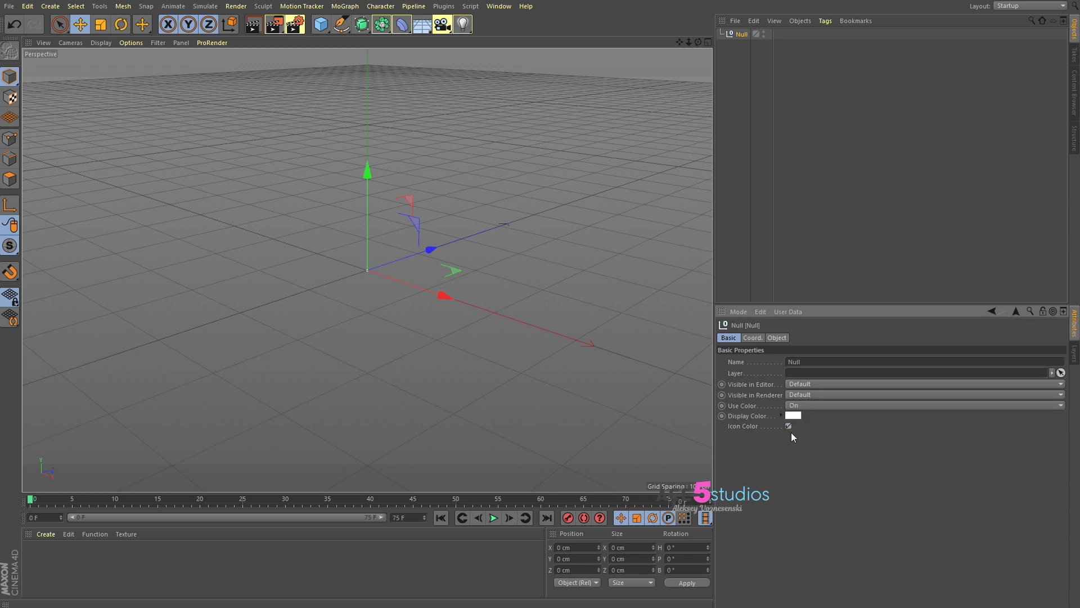
Step: Set the Null's display colour to vivid green and deselect to show the tinted icon
left_click(781, 416)
left_click(906, 444)
left_click_drag(878, 456, 1054, 456)
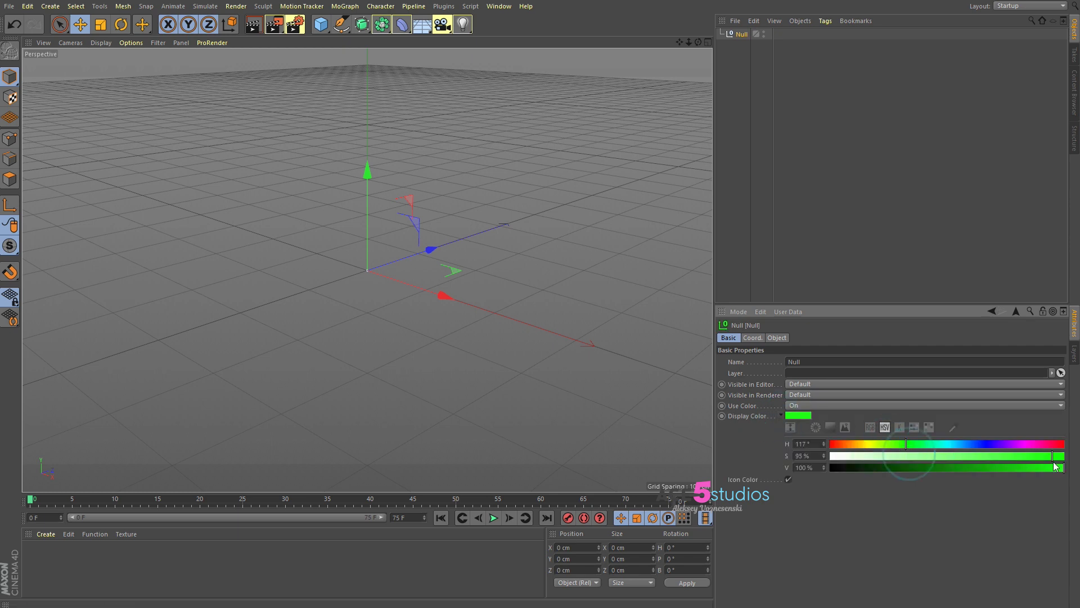
left_click(744, 84)
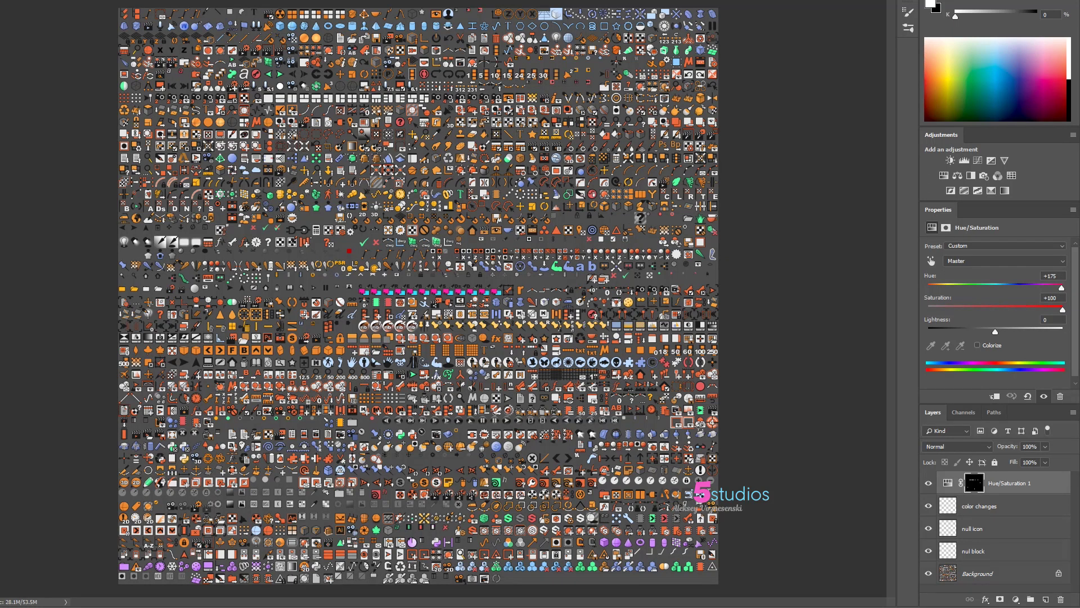
left_click(929, 529)
left_click(928, 550)
scroll(279, 80, "up", 3, "alt")
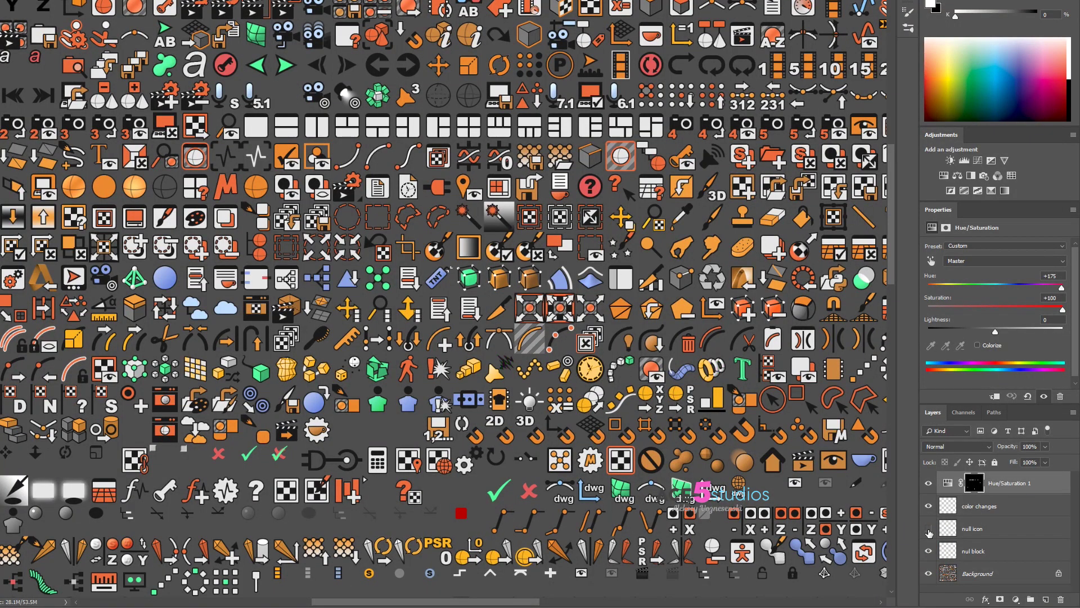
left_click(928, 528)
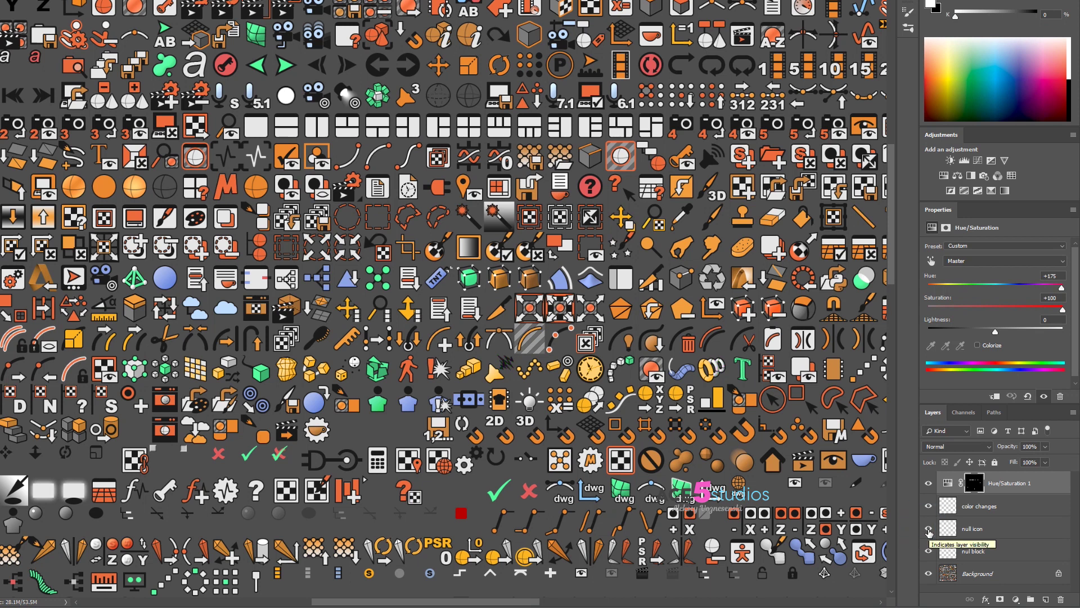
left_click(962, 413)
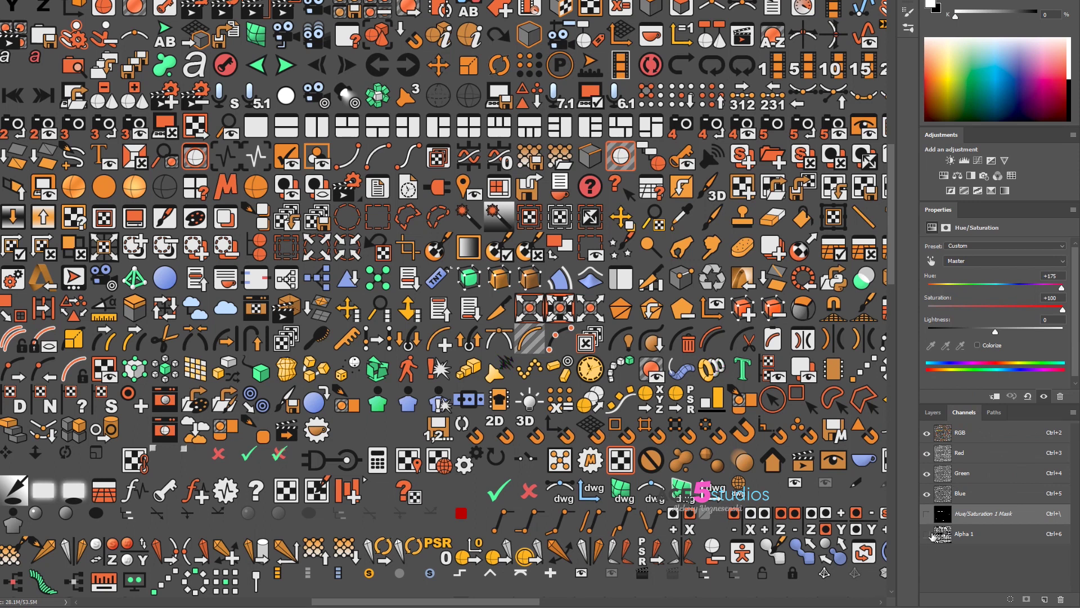
left_click(926, 534)
left_click(964, 535)
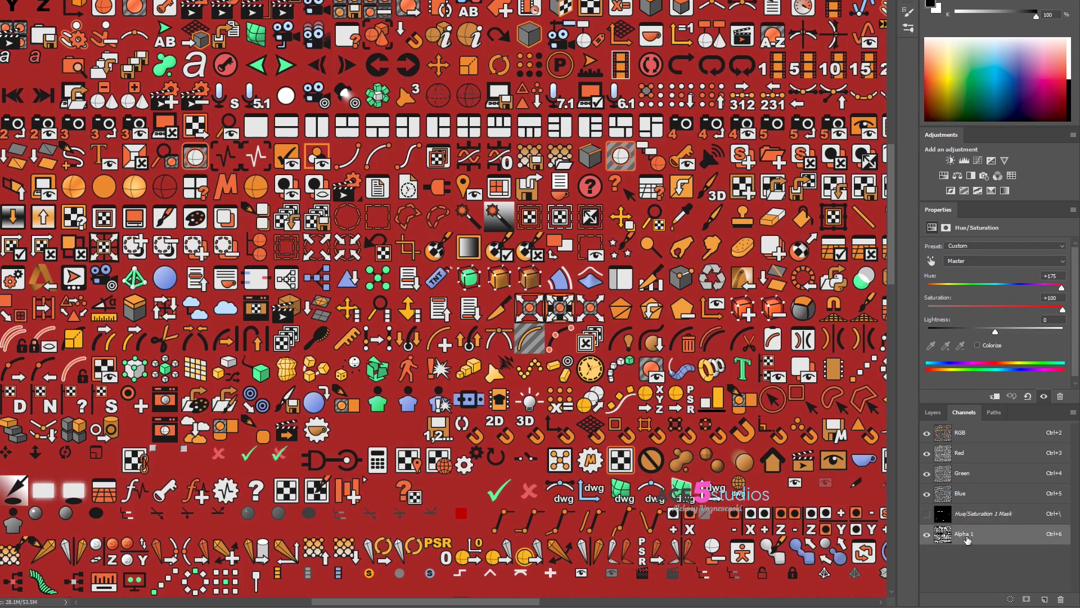
left_click(926, 534)
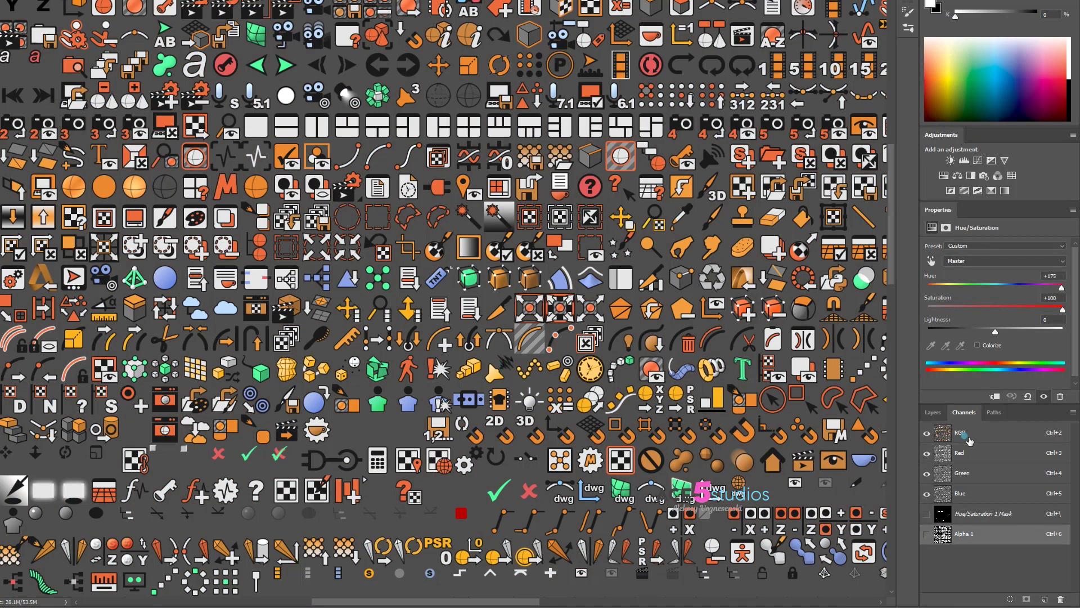
left_click(967, 434)
left_click(972, 536)
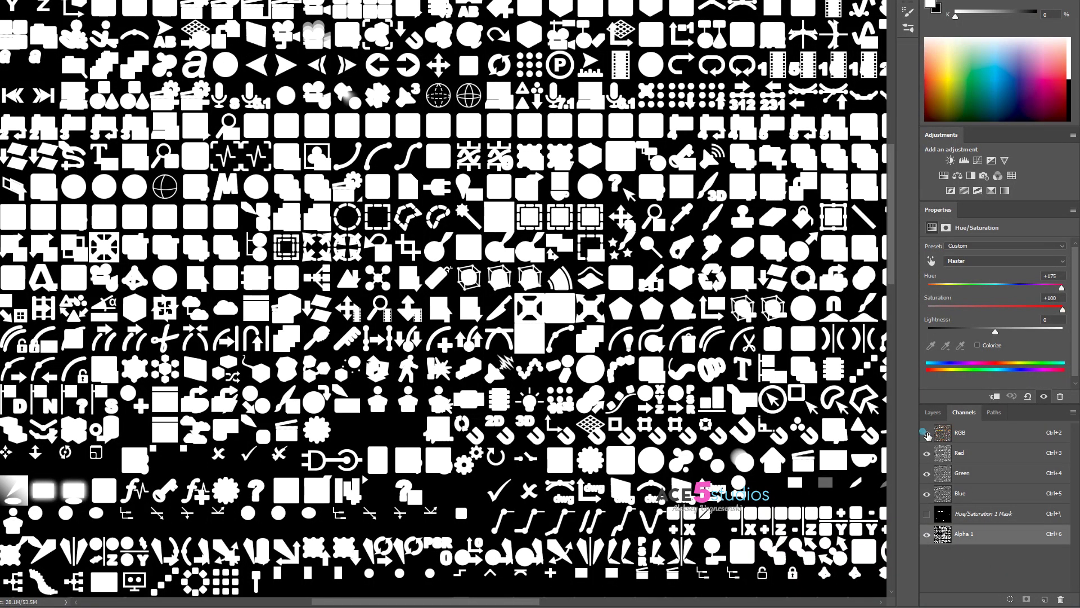
left_click(926, 433)
left_click(960, 434)
left_click(932, 412)
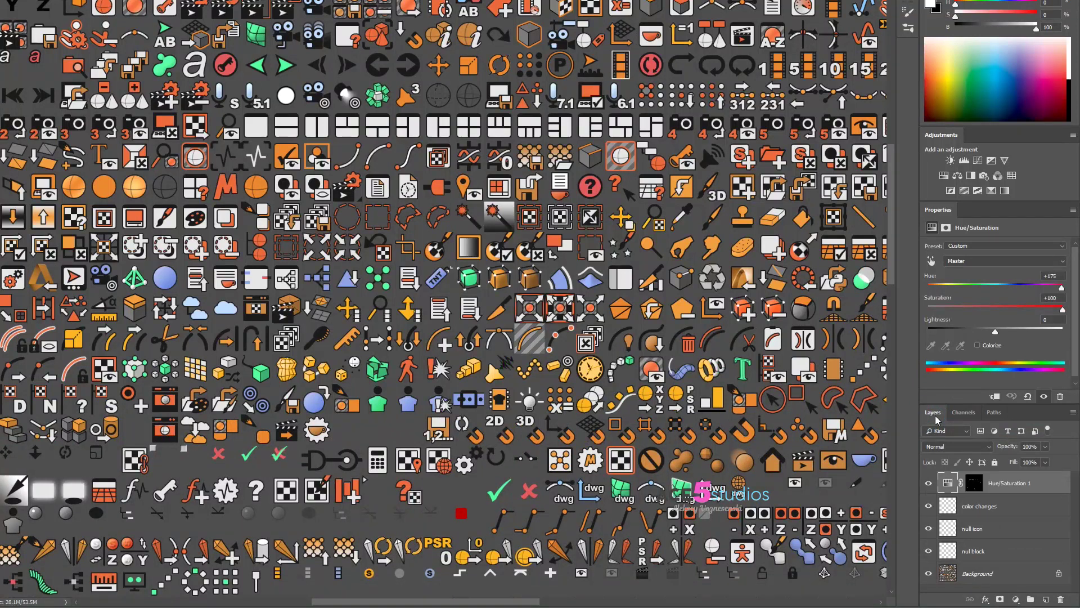
left_click(989, 507)
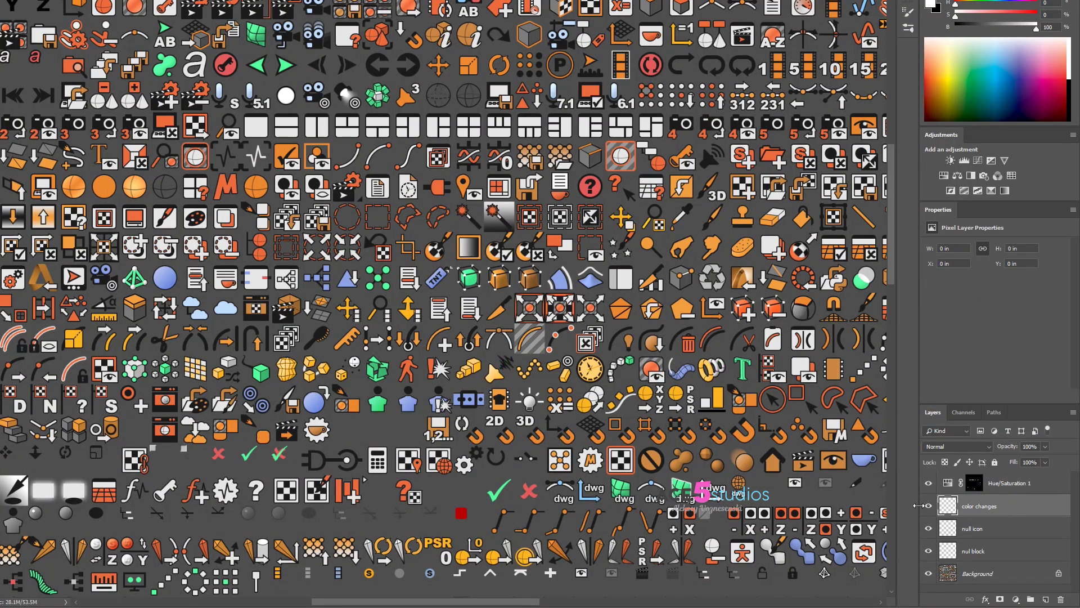
left_click(929, 506)
left_click(1028, 484)
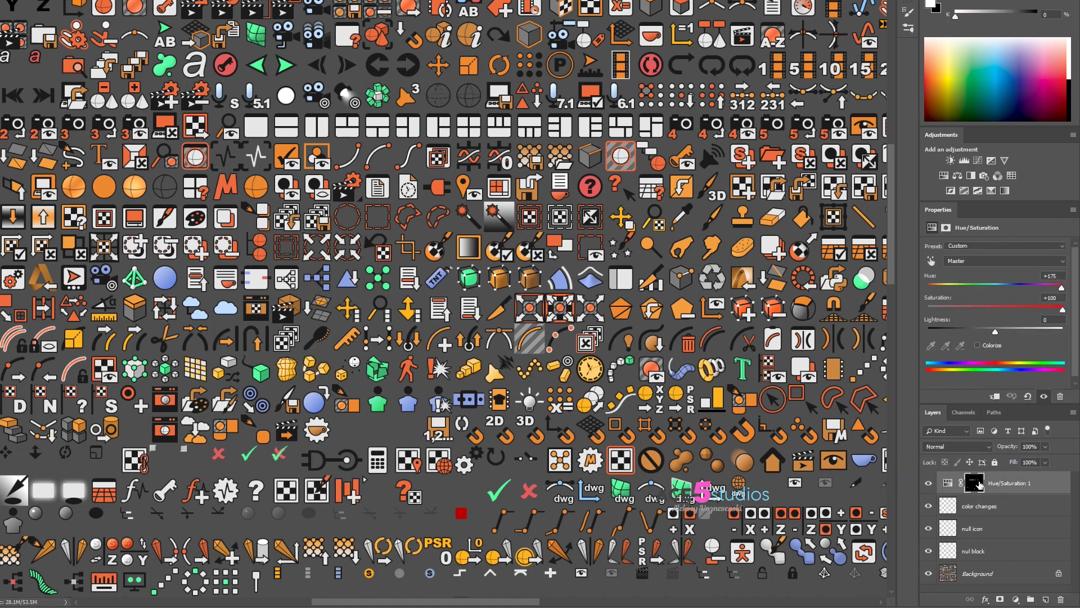
left_click(928, 483)
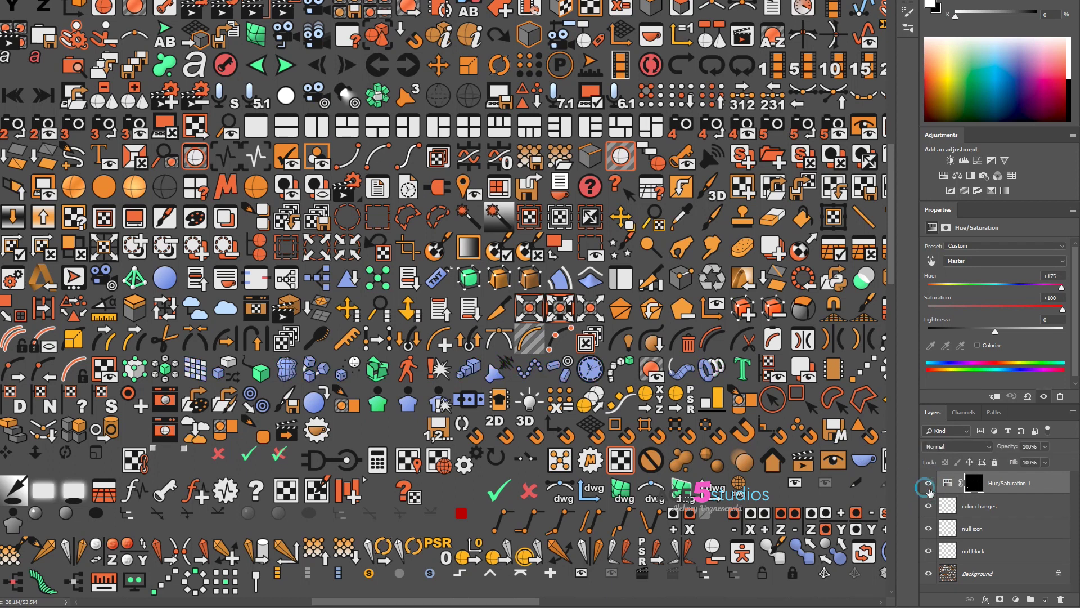
left_click(928, 483)
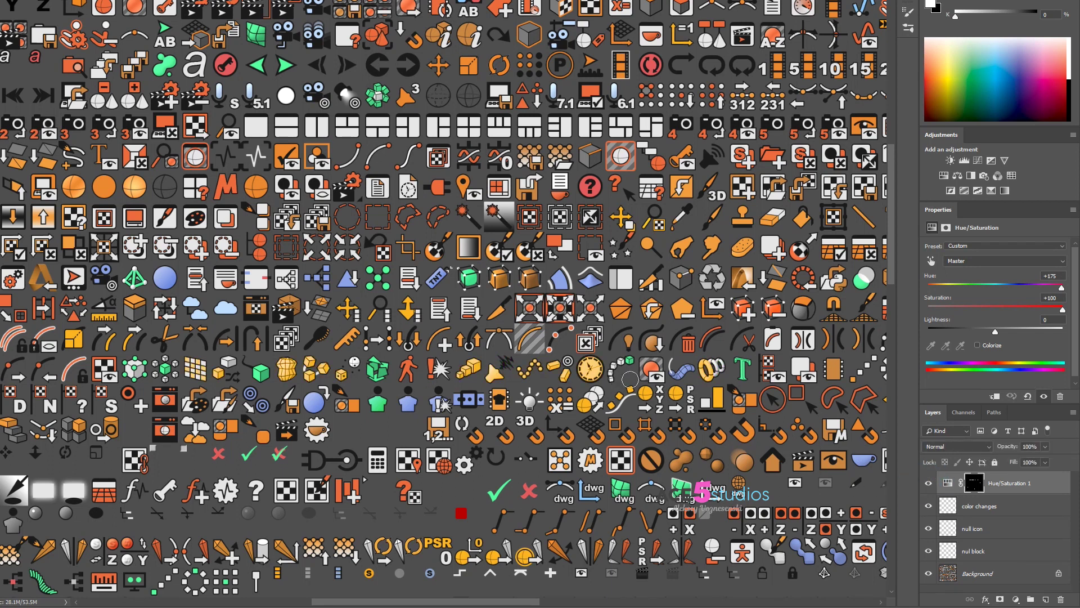
left_click(928, 483)
scroll(916, 477, "down", 2)
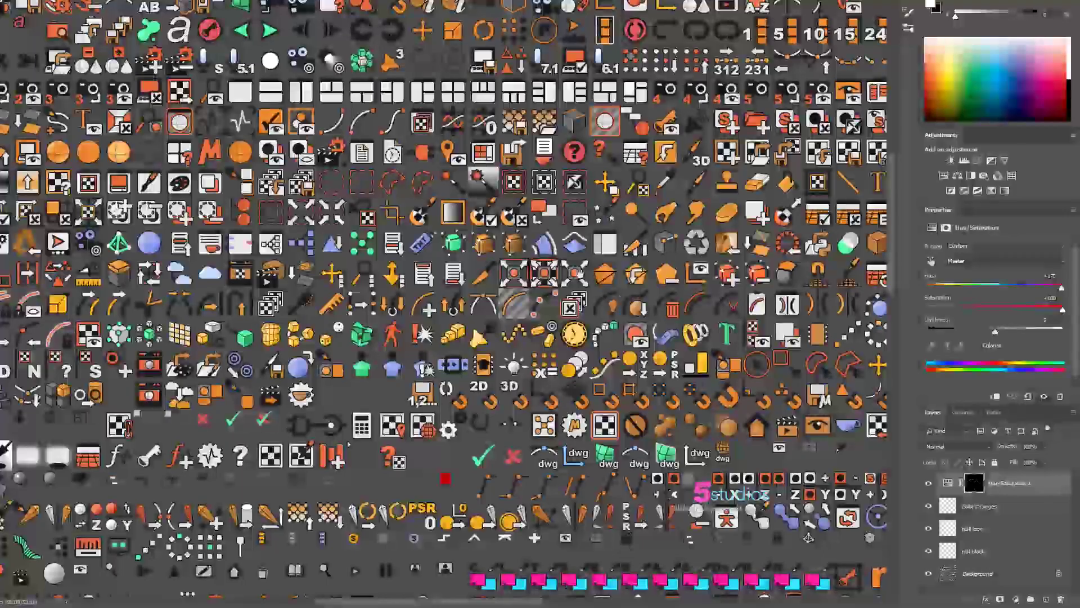
scroll(580, 275, "down", 3, "alt")
scroll(579, 274, "up", 1, "alt")
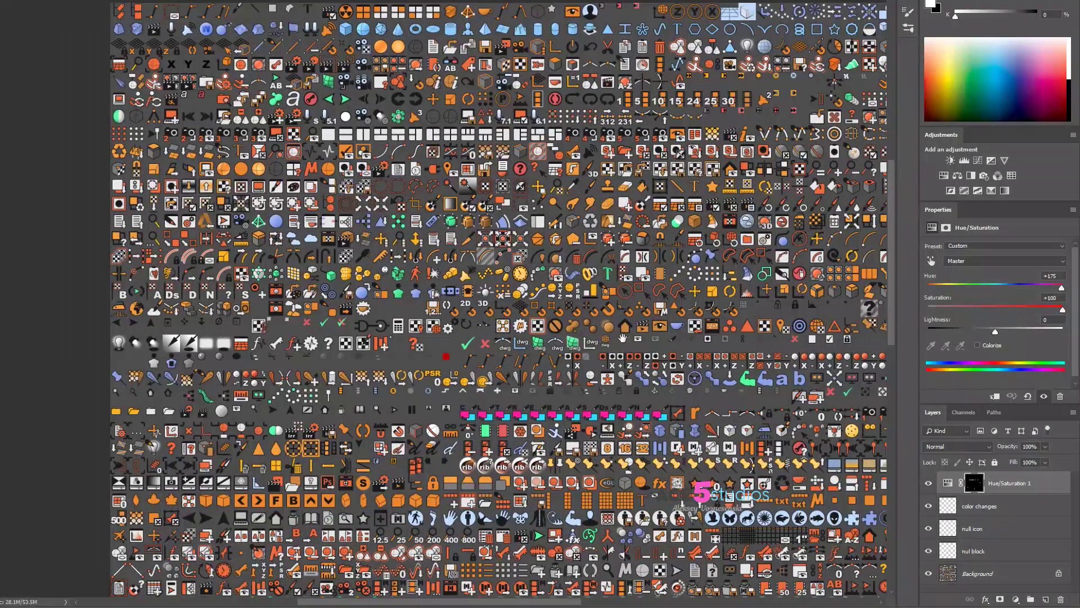